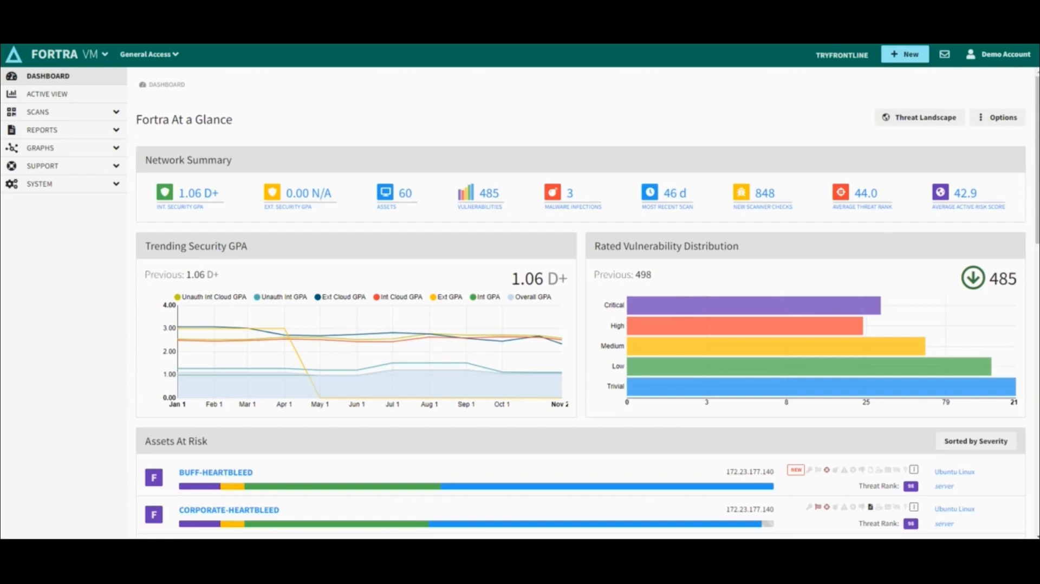
mouse_move(214, 375)
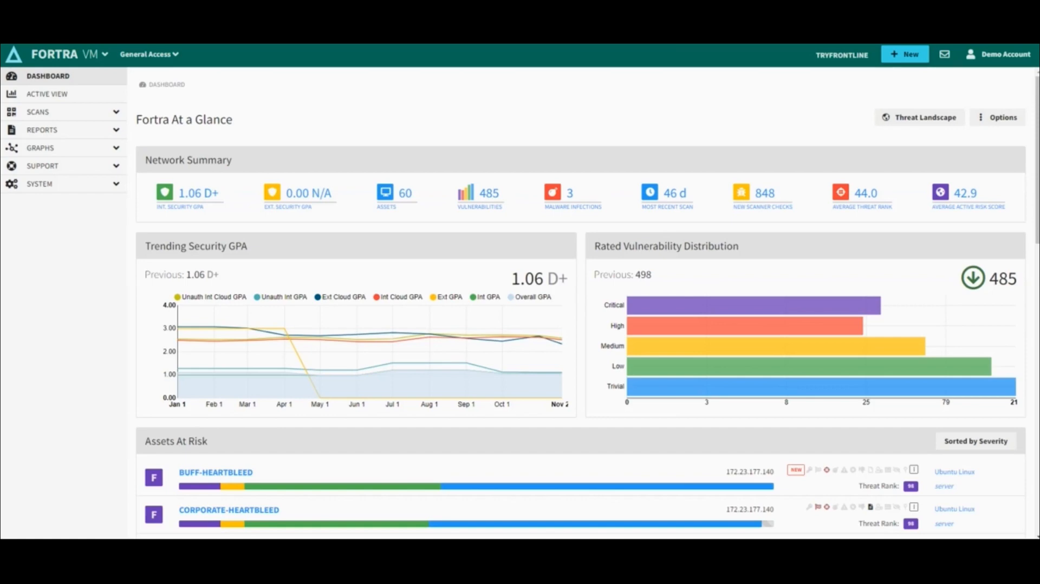
left_click(904, 54)
left_click(915, 79)
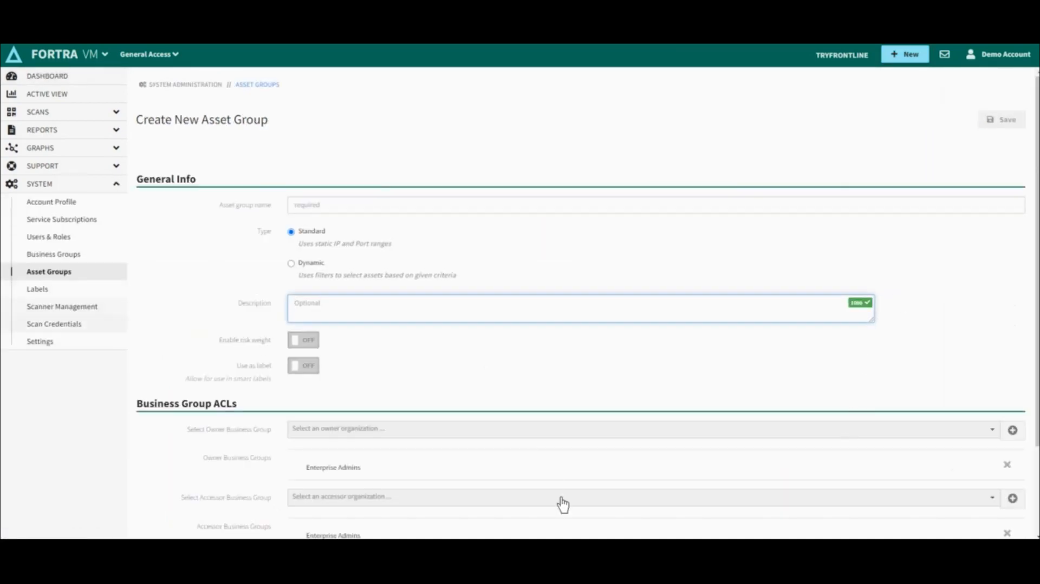
left_click(47, 76)
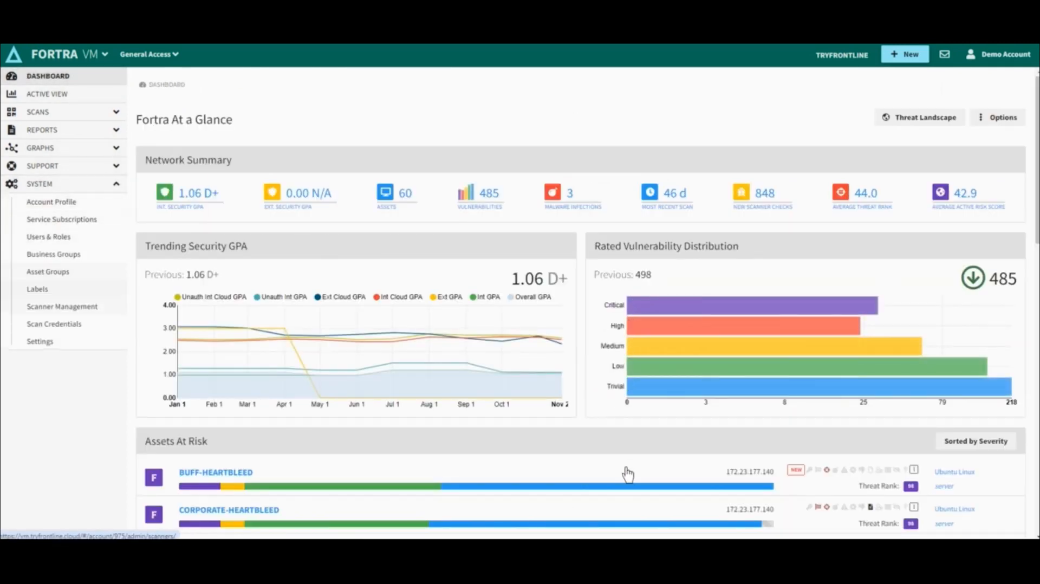
Step: Start a new Standard asset group from the Asset Groups page and name it "Critical Assets"
key("Return")
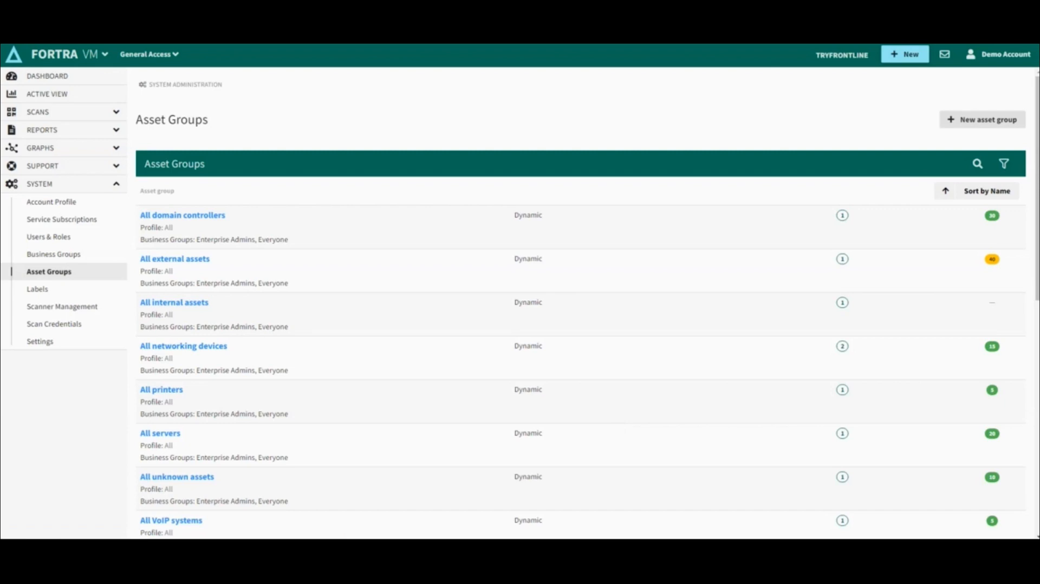
left_click(982, 119)
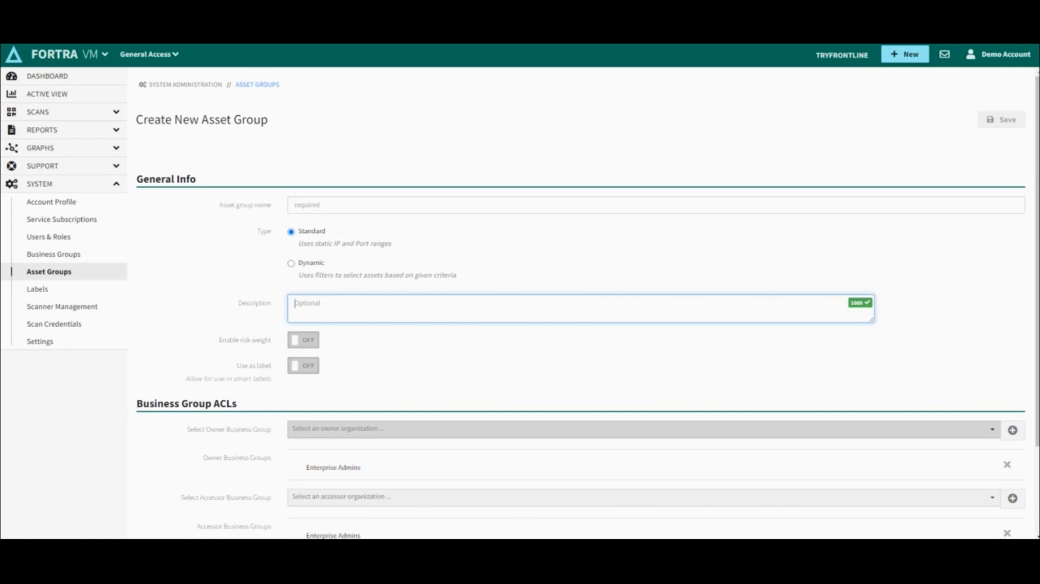
left_click(970, 408)
left_click(291, 263)
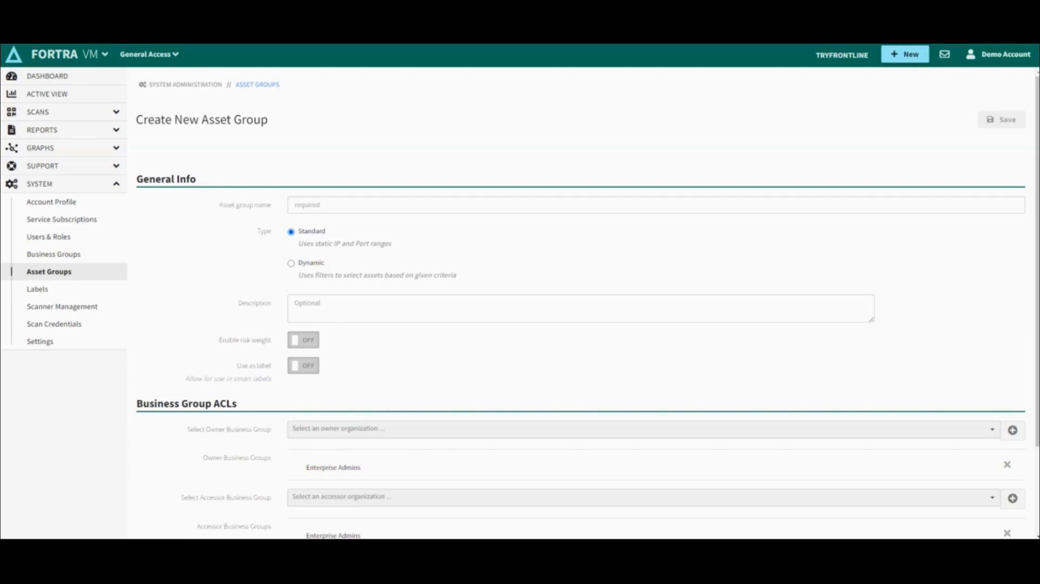
left_click(307, 204)
type("Critical Assets")
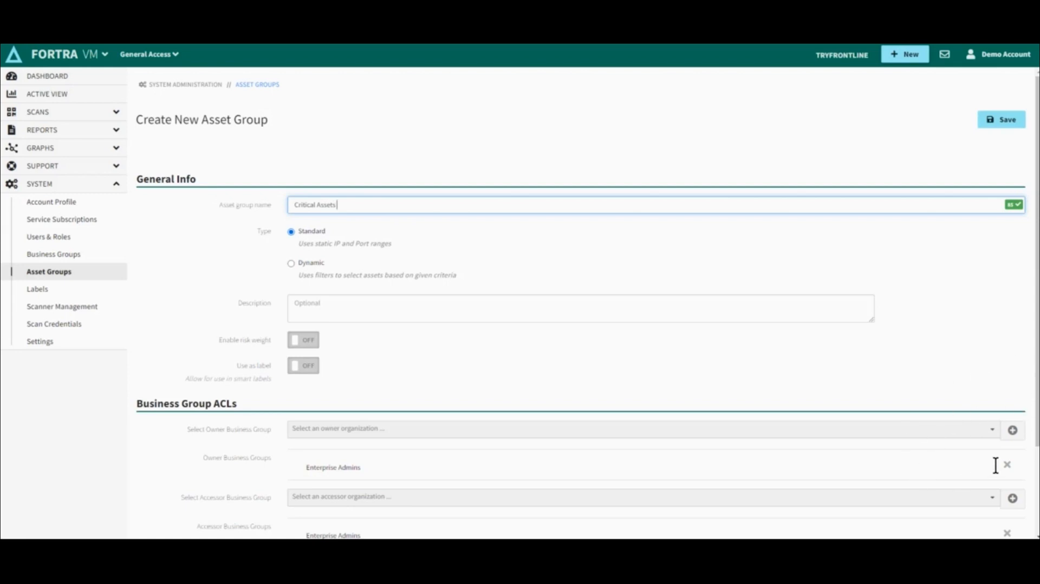
Step: Describe the Critical Assets group as "This asset group gathers all the critical assets of my organization."
key("Tab")
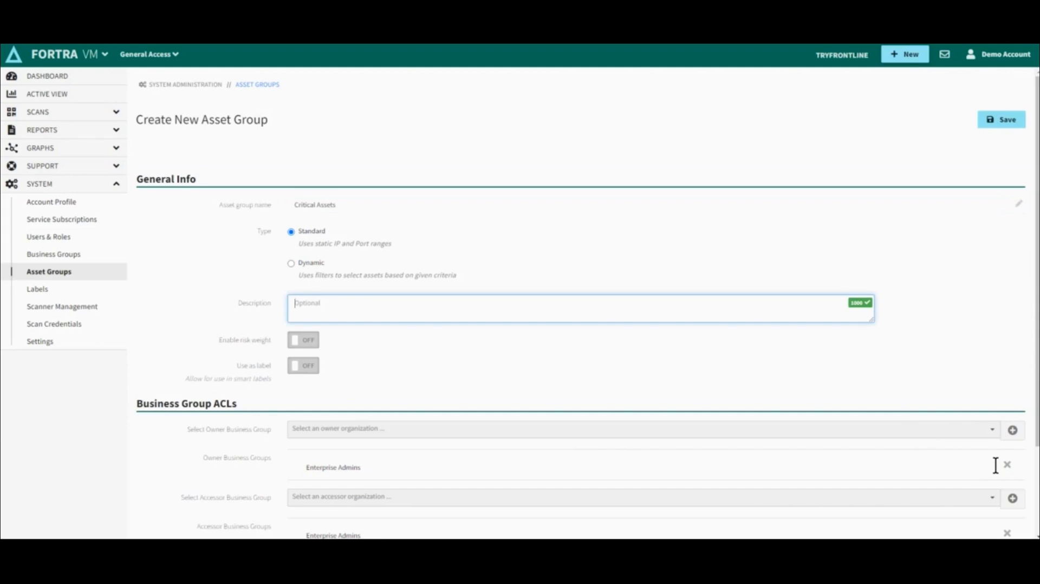
type("This asset gr")
type("uop")
key("BackSpace")
key("BackSpace")
key("BackSpace")
type("oup gathers all the critical")
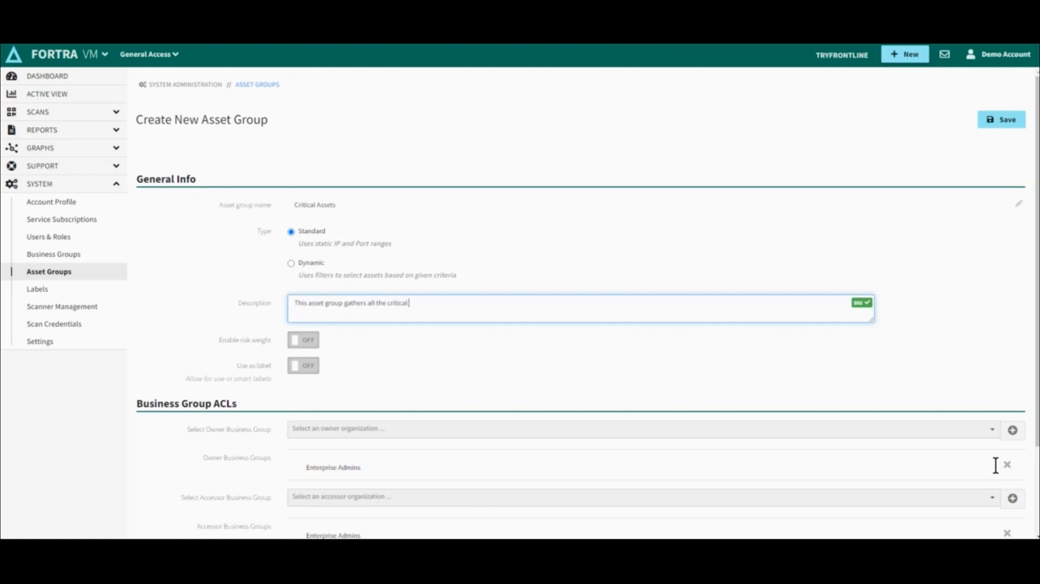
type(" assets of my organization")
type(".")
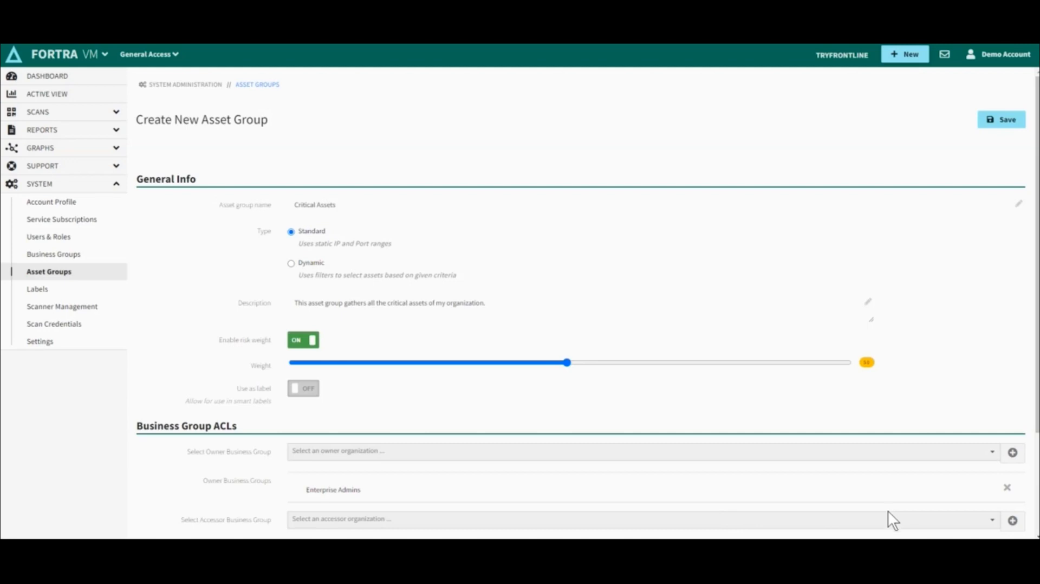
Step: Try the Use as label option on the new Standard asset group and save the group
left_click(303, 388)
scroll(582, 303, "down", 3)
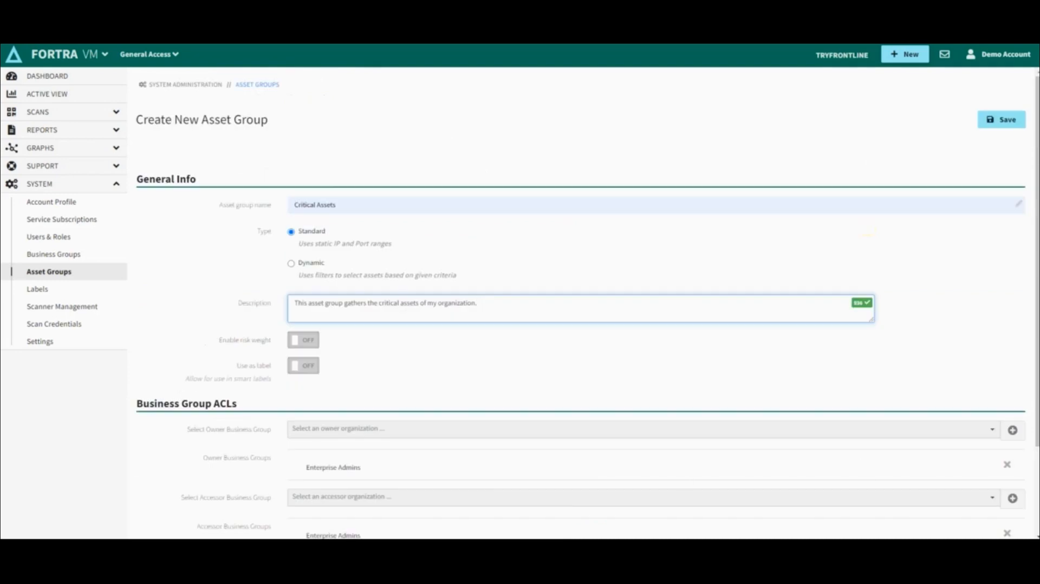
left_click(1001, 120)
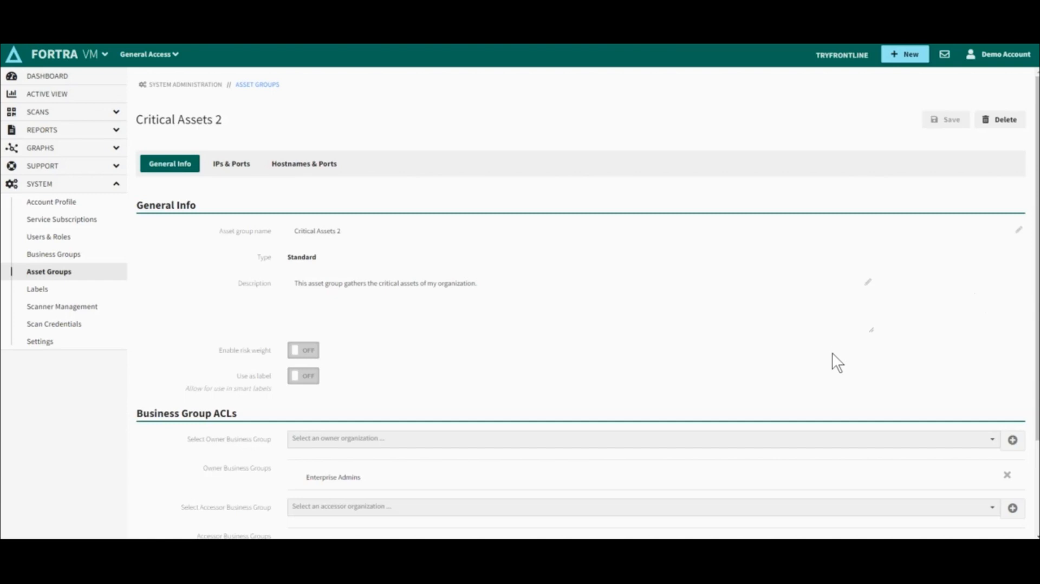
Step: Enter the range 192.168.2.1-192.168.2.255 in an Include IP rule for the Critical Assets 2 group
key("Tab")
key("Return")
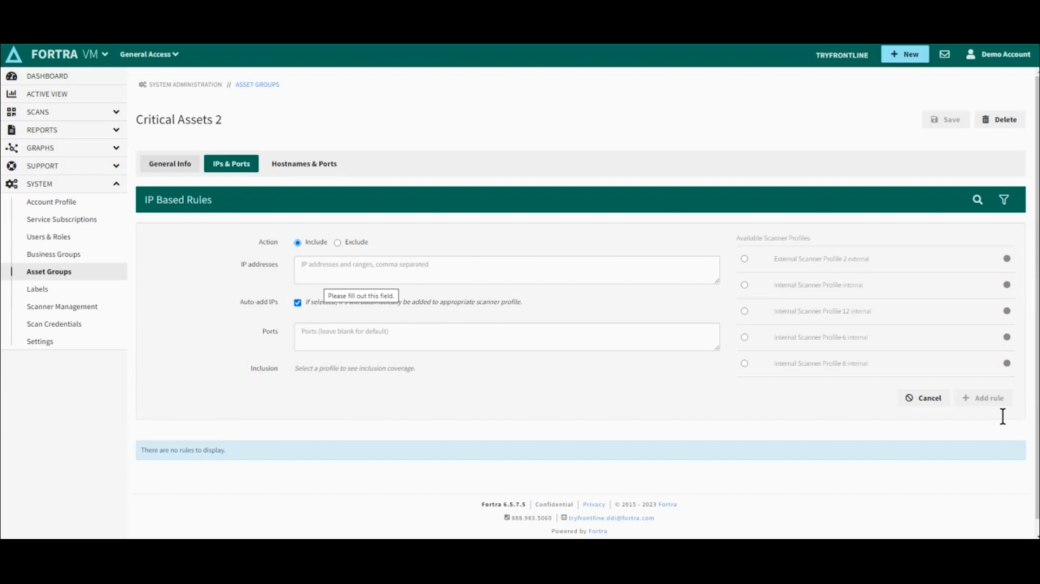
left_click(302, 265)
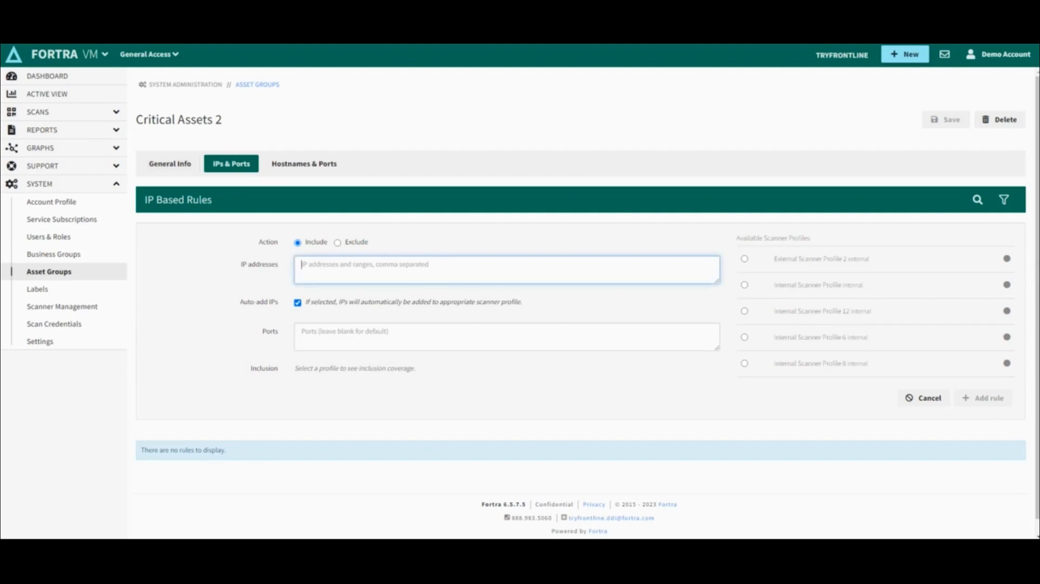
type("192.168.2.1-192.168.2.255")
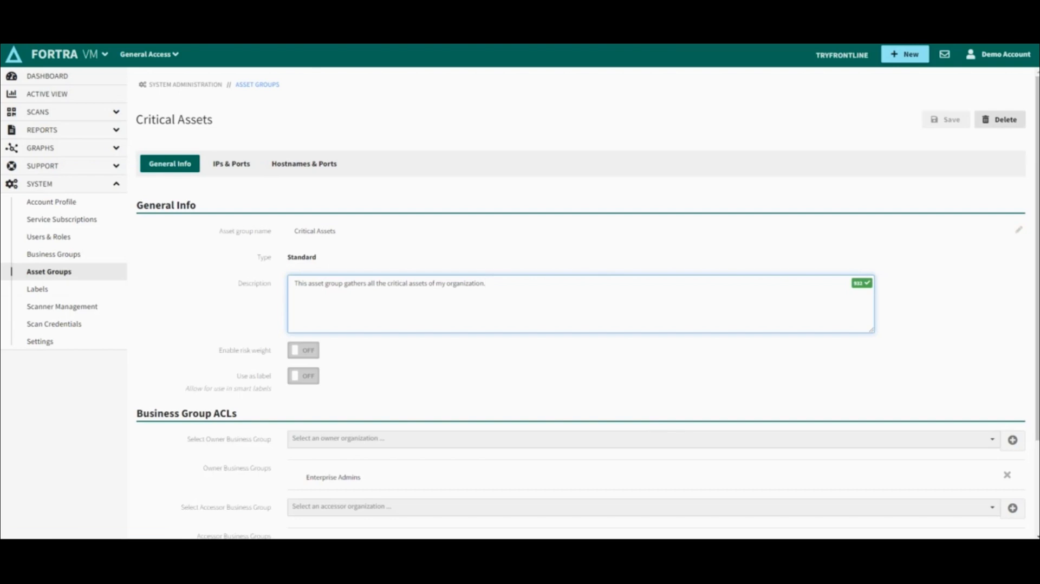
Step: Delete the Critical Assets asset group and confirm the deletion
left_click(1000, 119)
left_click(610, 320)
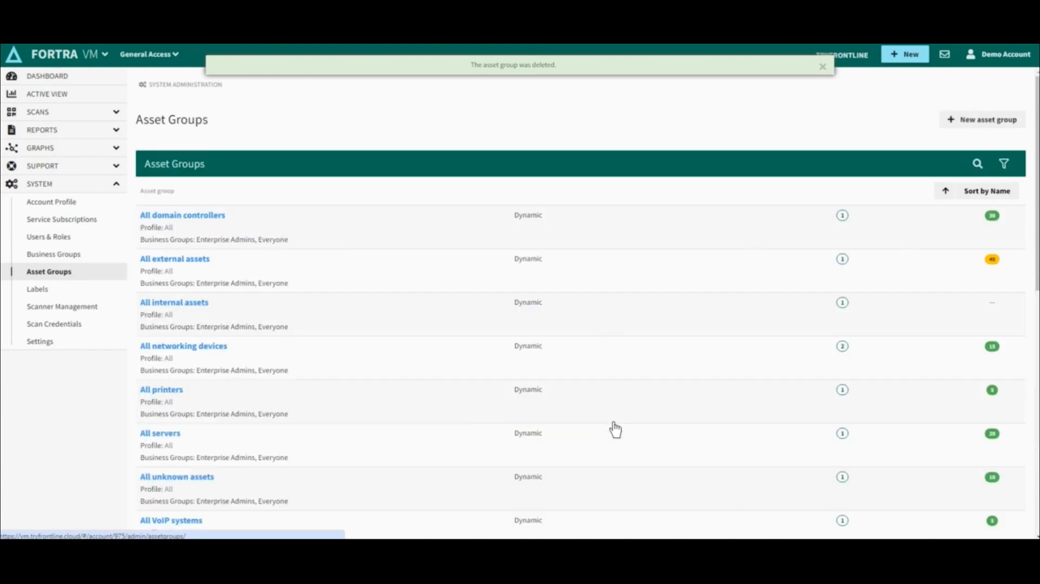
Step: Start another asset group named "My Dynamic asset group" and set its type to Dynamic
left_click(983, 119)
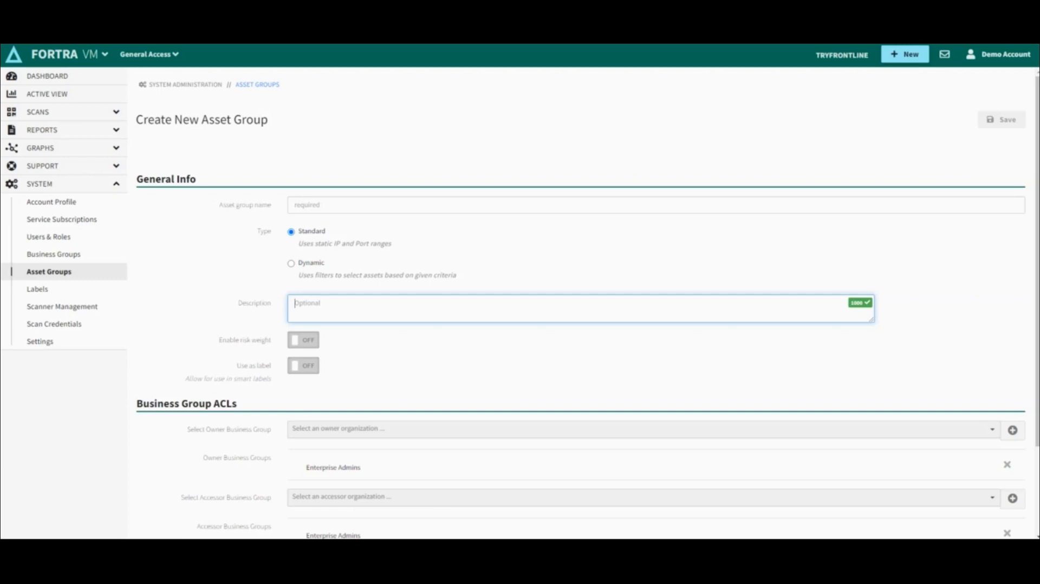
left_click(379, 205)
type("My Dynamic asset group")
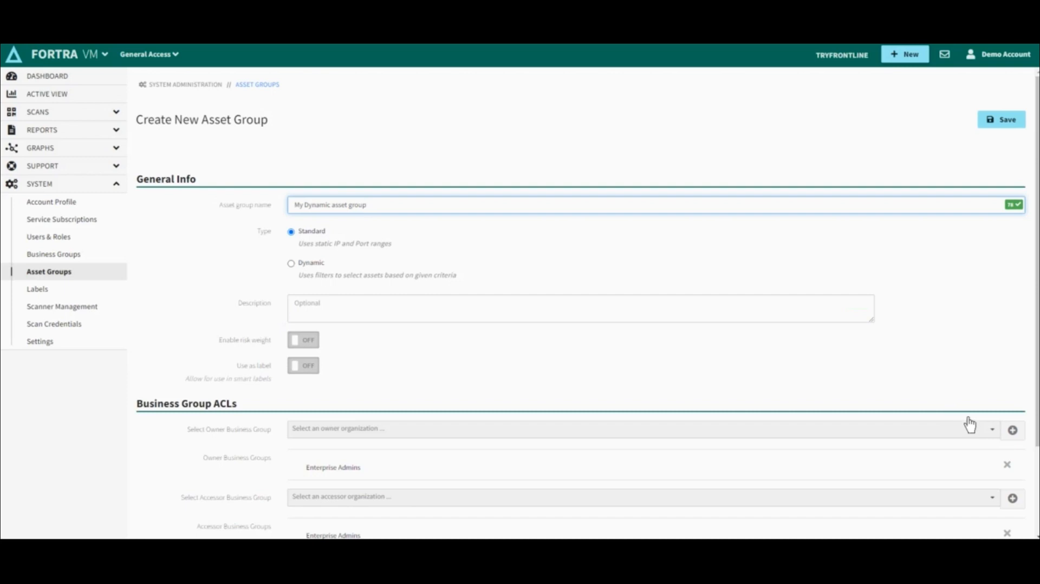
key("Tab")
key("Down")
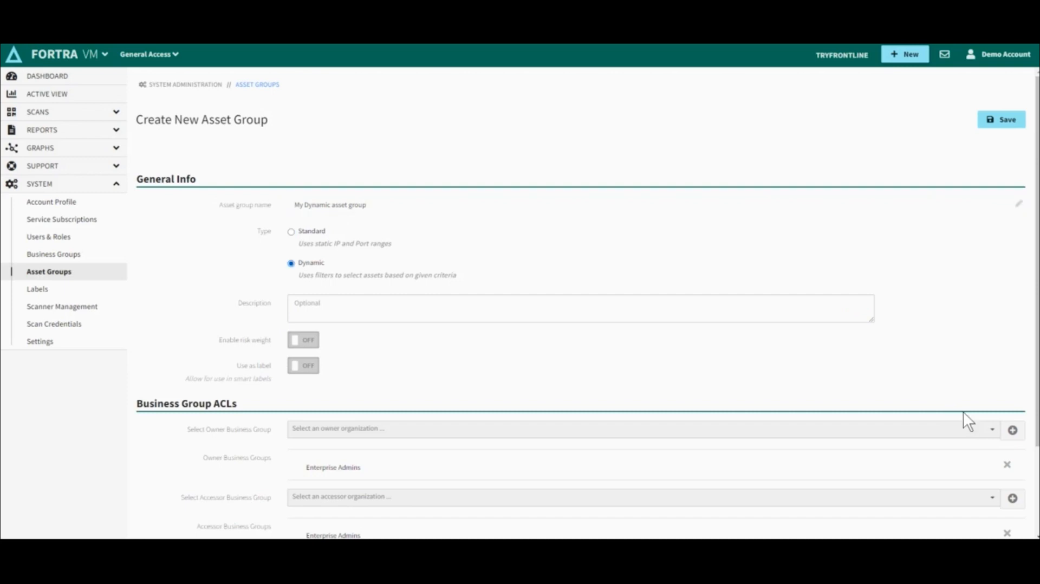
Step: Describe the dynamic group as "All the servers asset group" and save it
key("Tab")
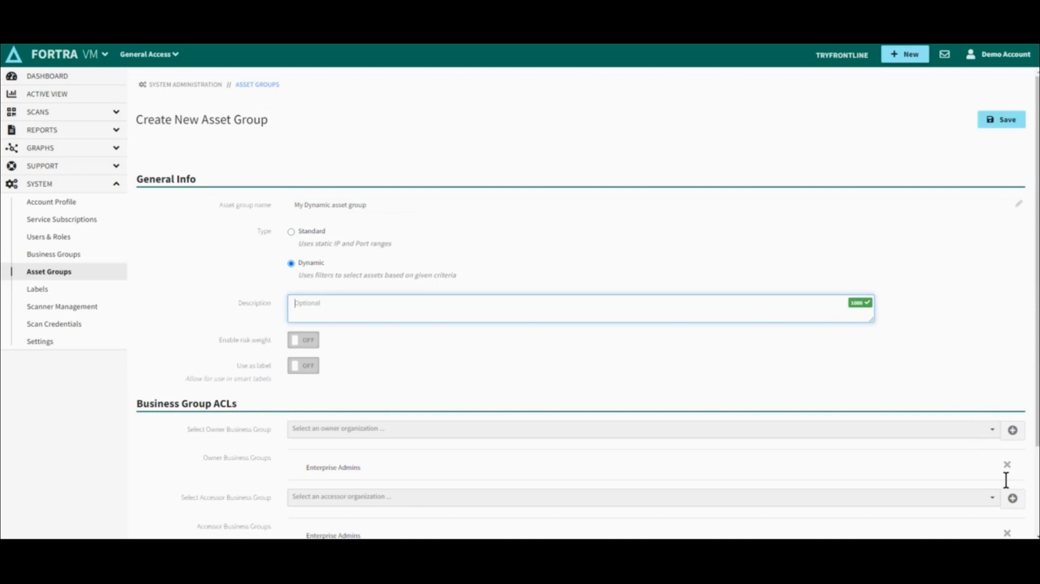
type("All the servers asset group")
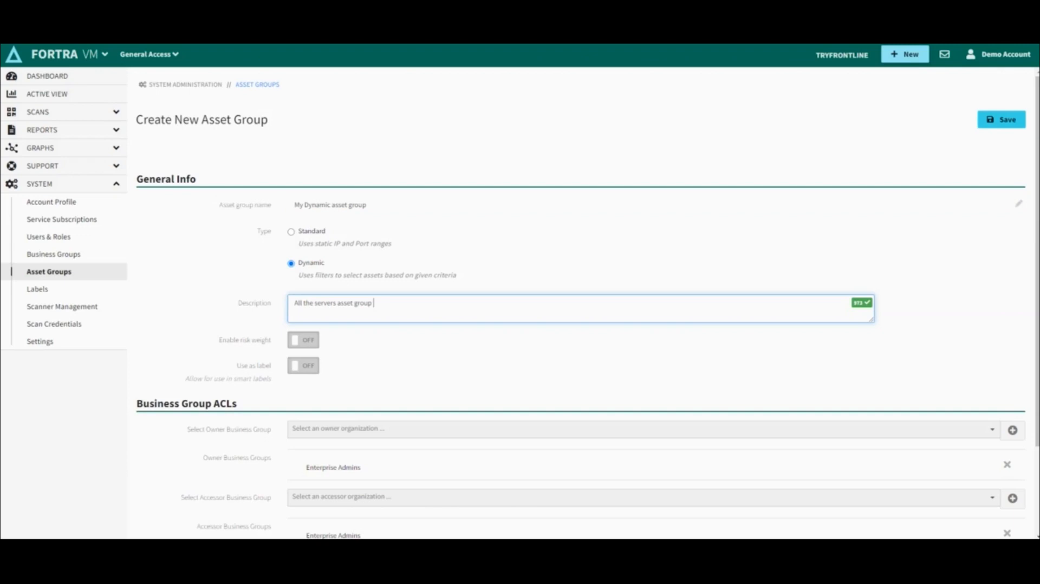
left_click(1002, 120)
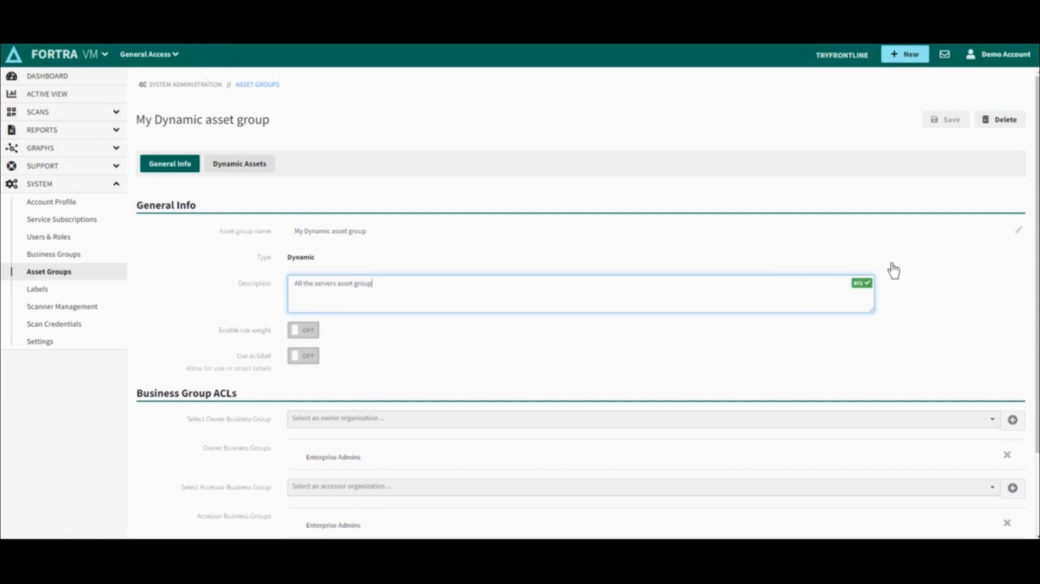
Step: Define a dynamic assets filter for My Dynamic asset group where Asset: Type is server
left_click(239, 163)
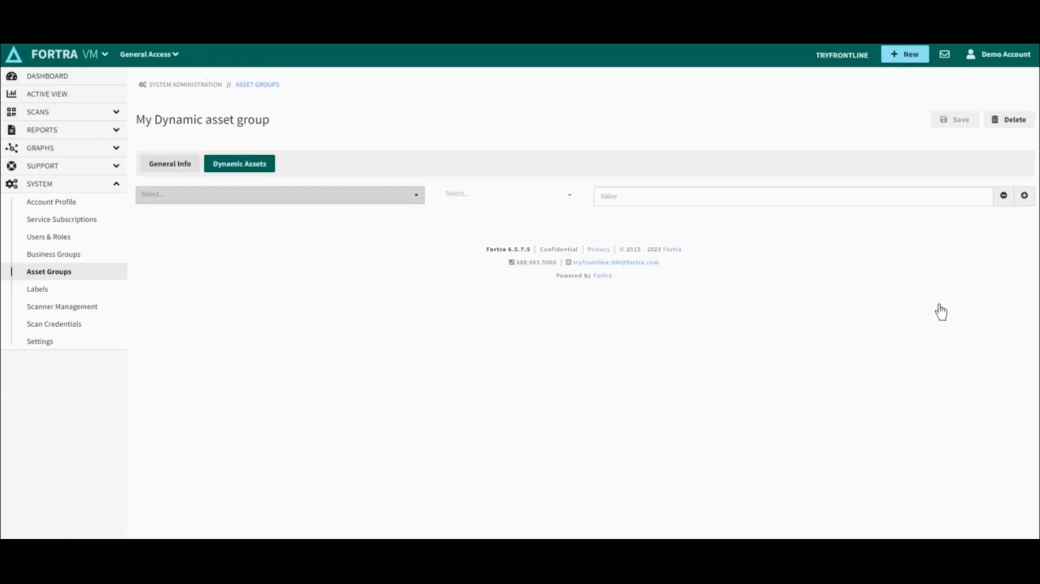
left_click(280, 195)
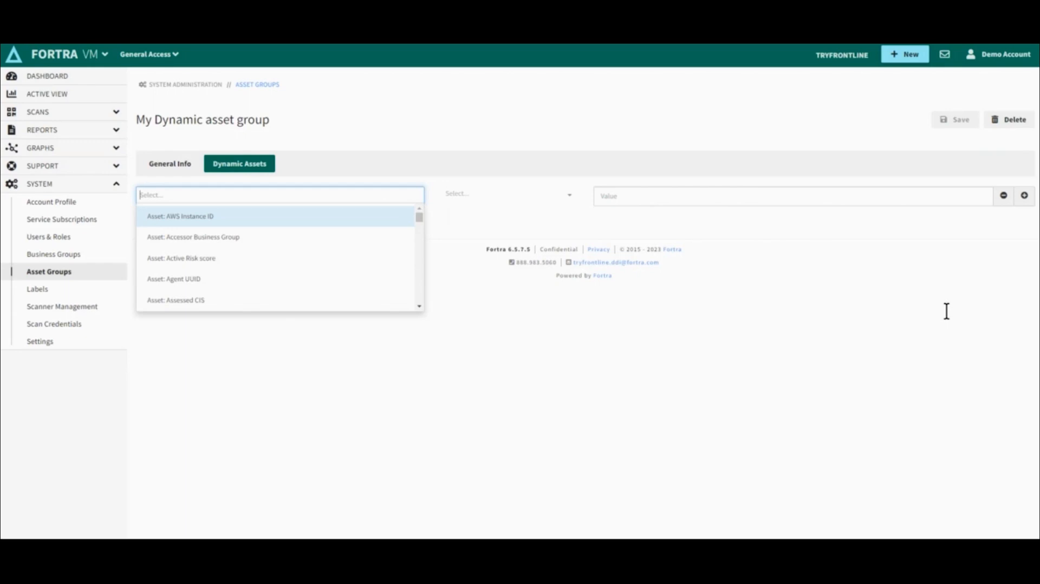
type("type")
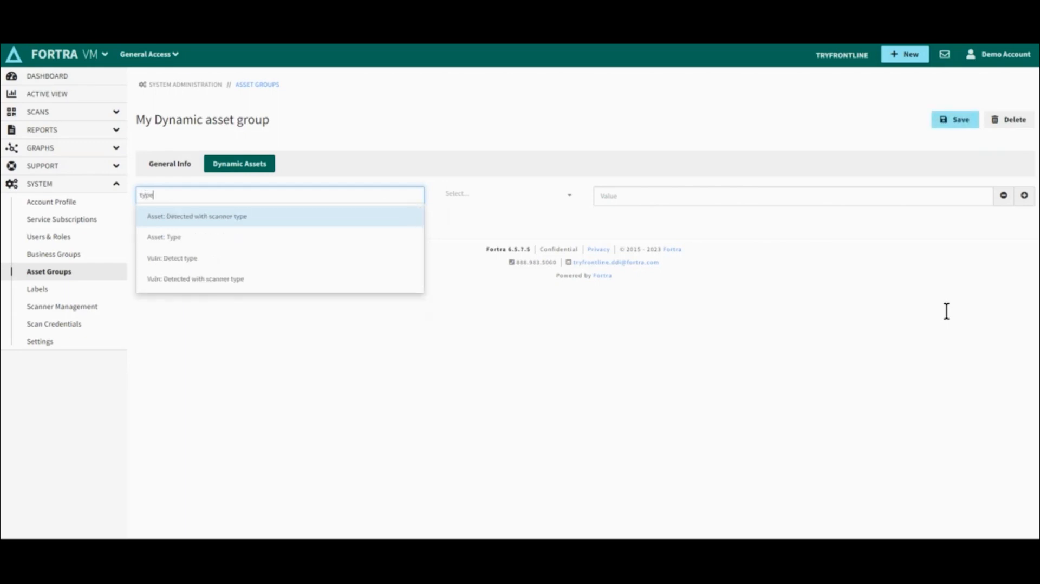
key("Down")
key("Return")
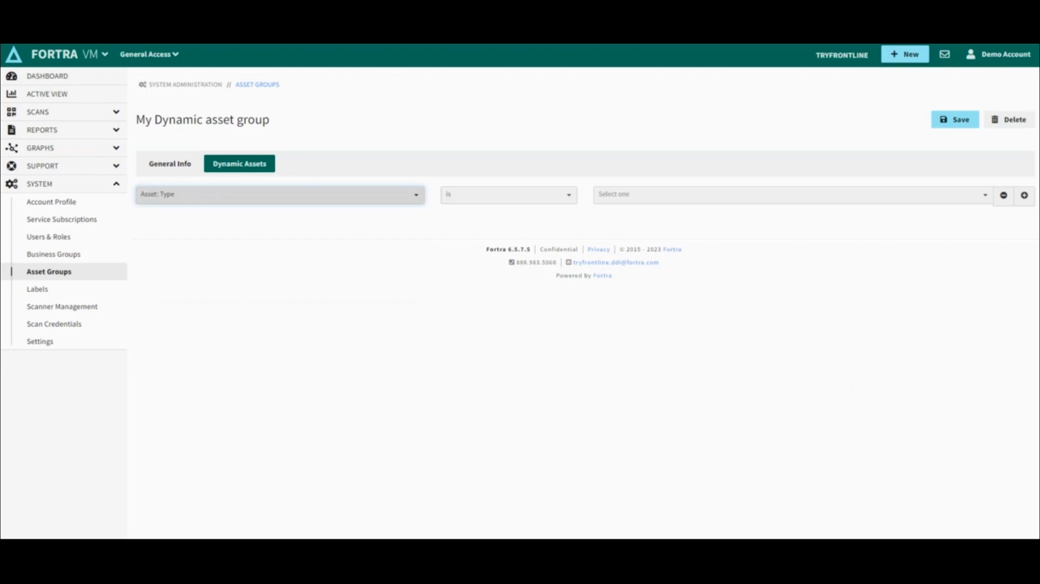
left_click(509, 195)
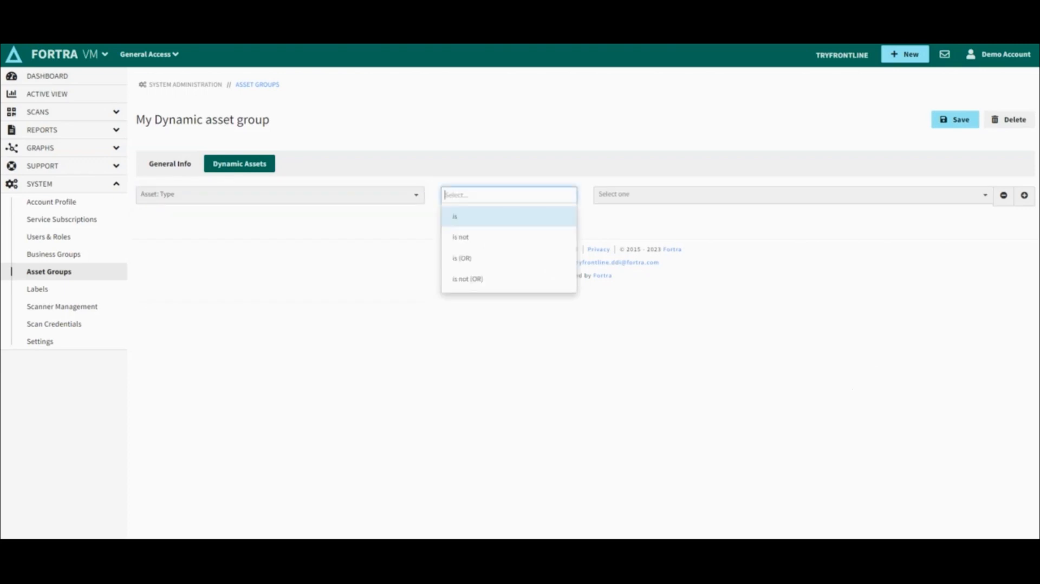
left_click(704, 195)
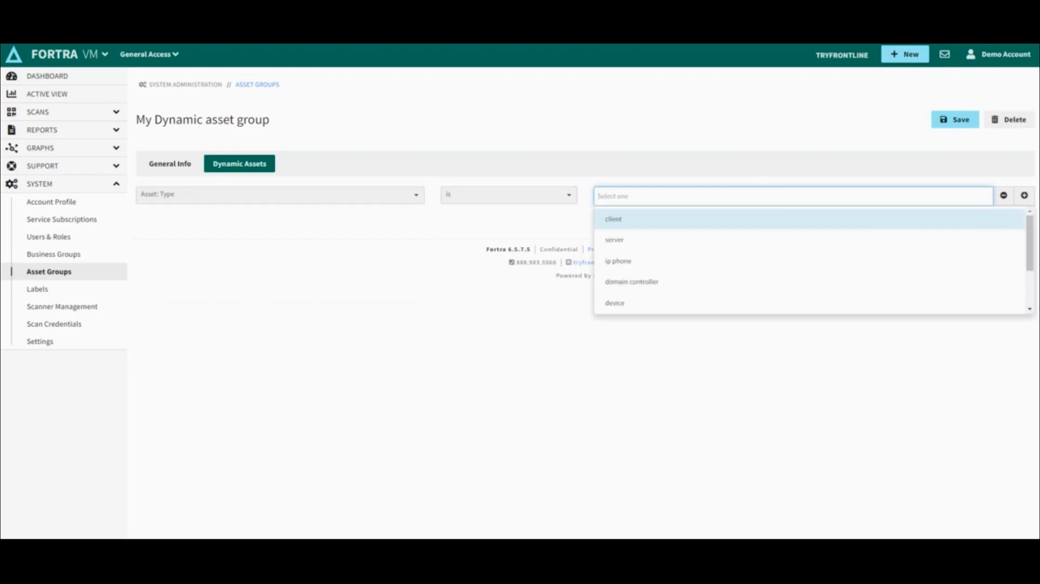
type("server")
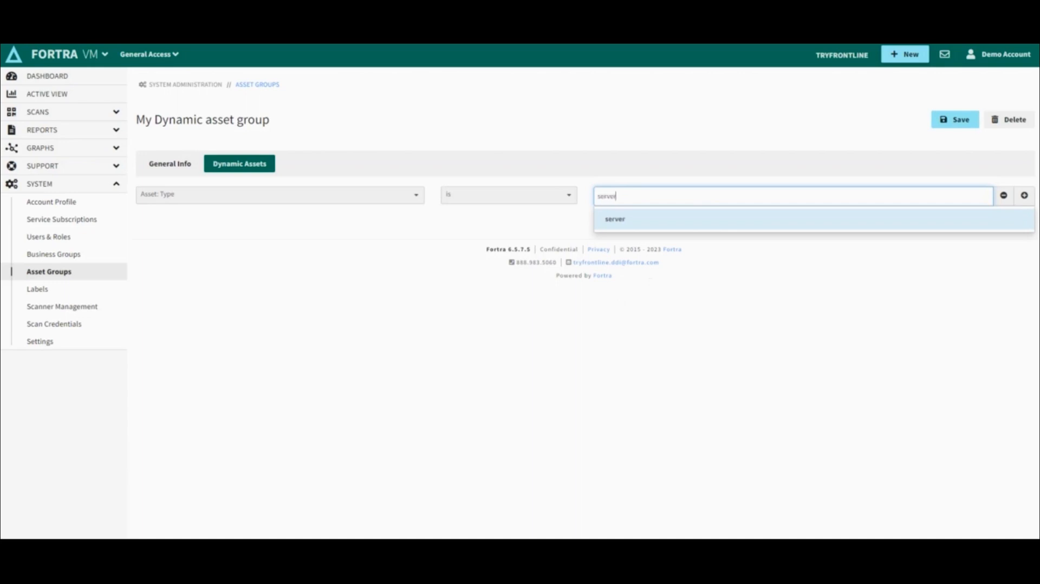
key("Return")
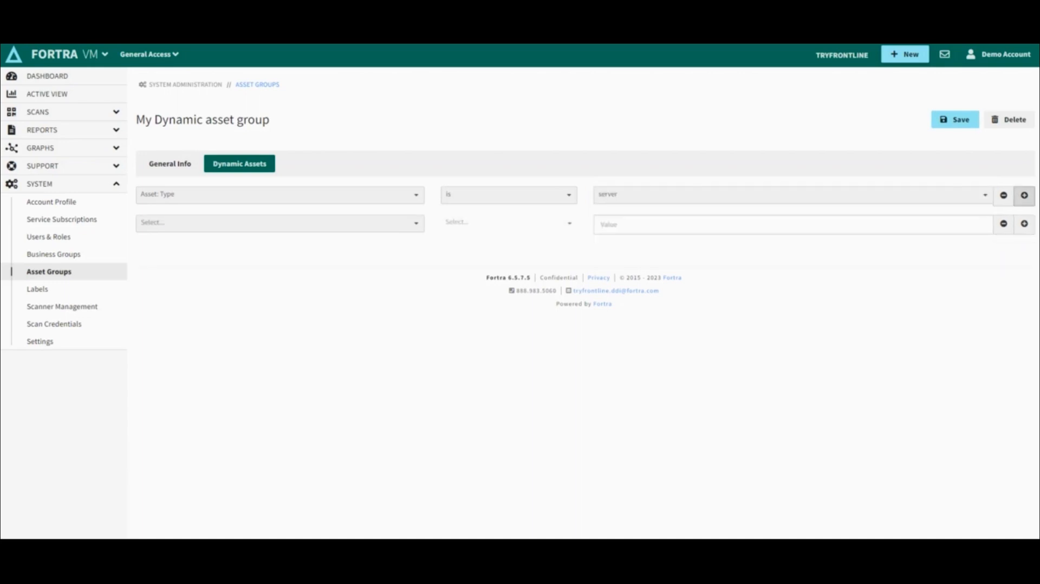
Step: Leave the second filter row of My Dynamic asset group empty and save the group
left_click(279, 224)
key("Escape")
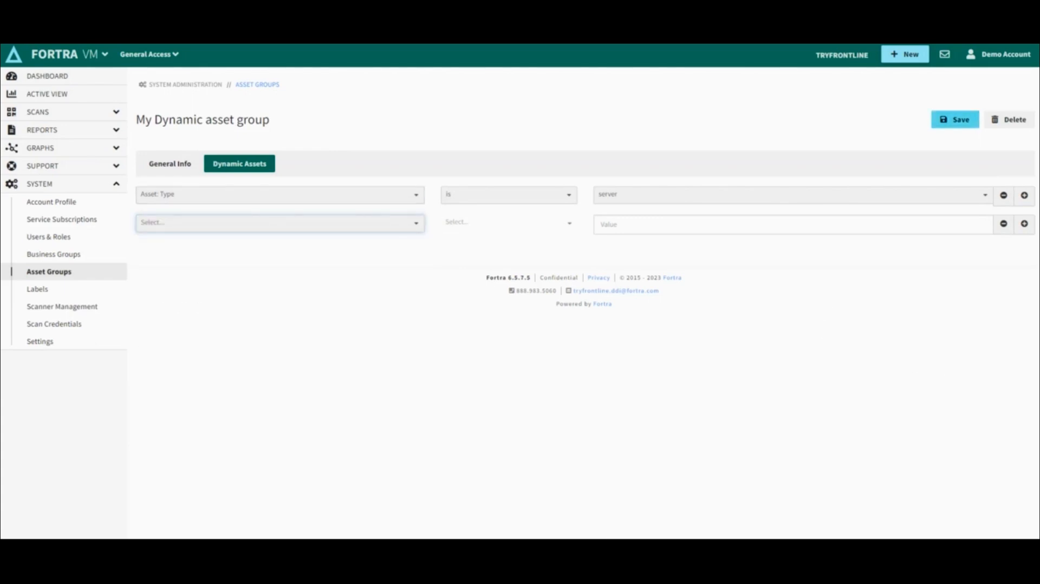
left_click(955, 120)
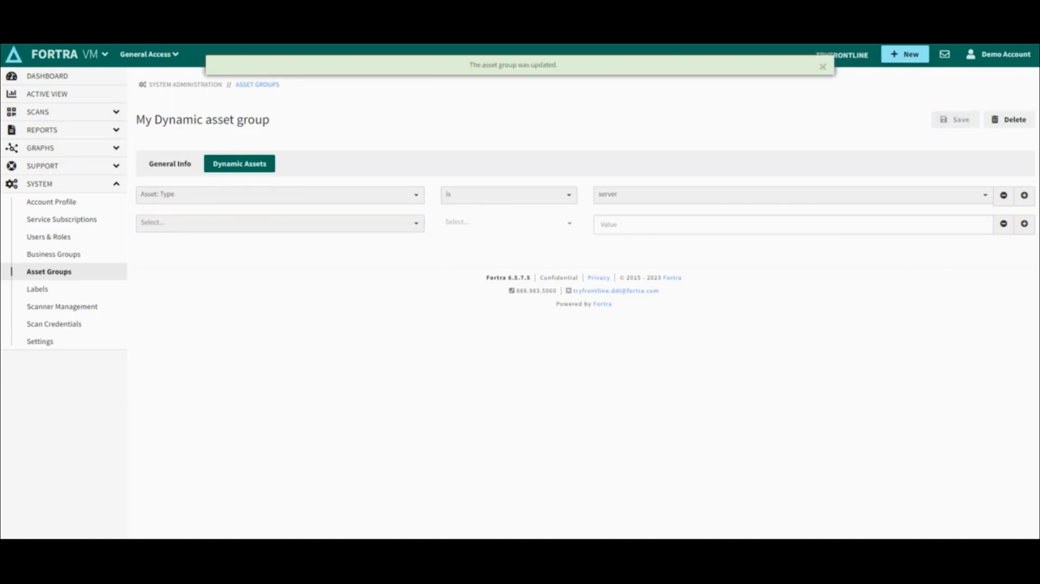
Step: Review the Asset Groups list for the newly created groups and return to the dashboard
left_click(49, 272)
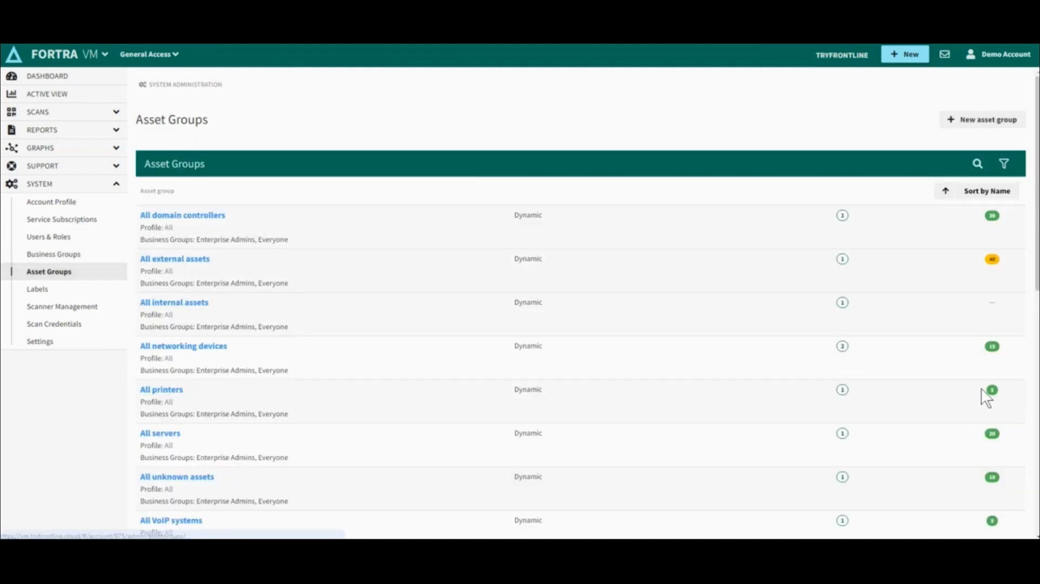
scroll(983, 385, "down", 6)
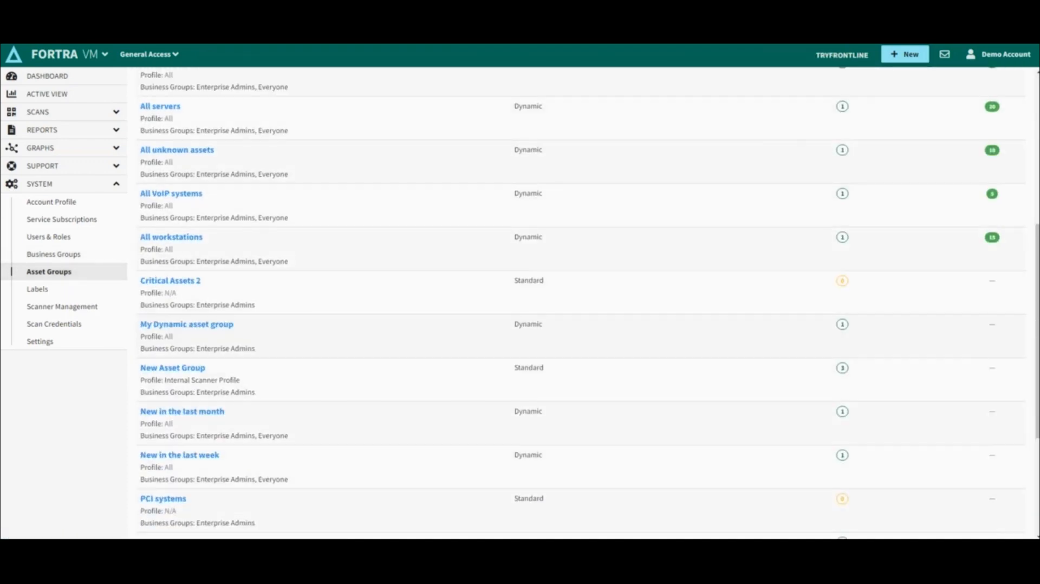
scroll(984, 385, "down", 4)
scroll(983, 386, "up", 2)
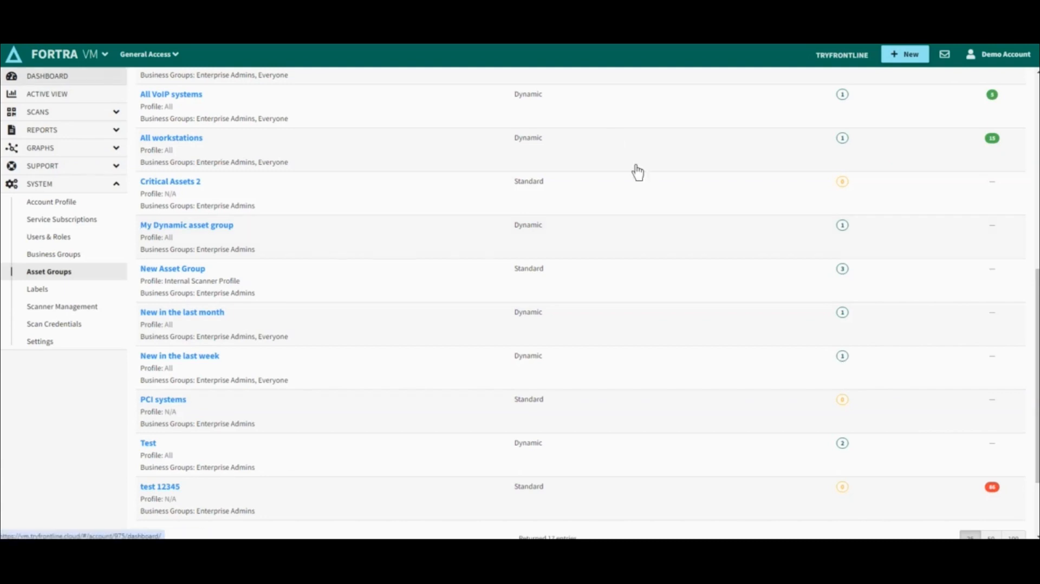
left_click(53, 76)
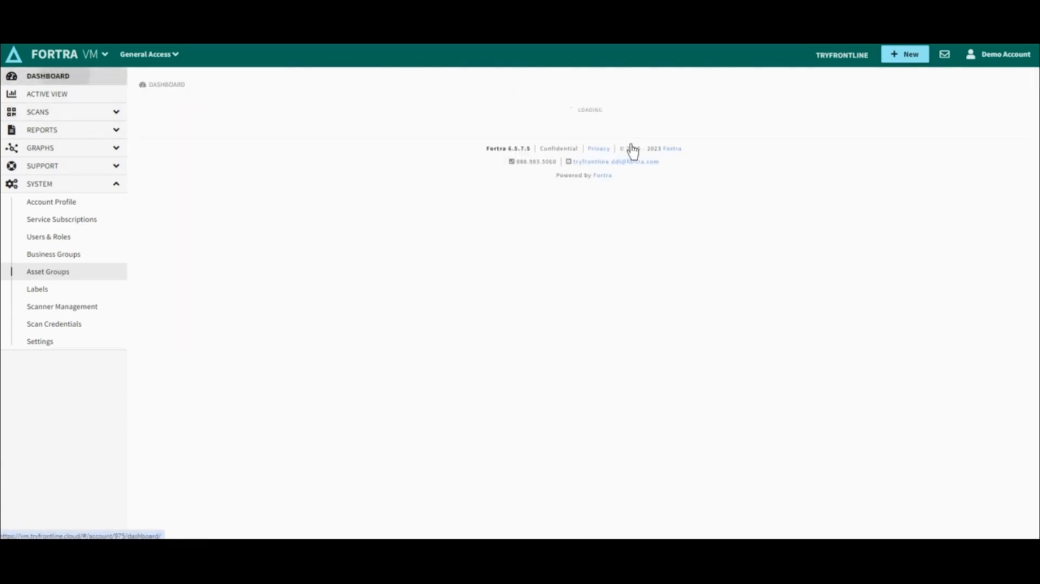